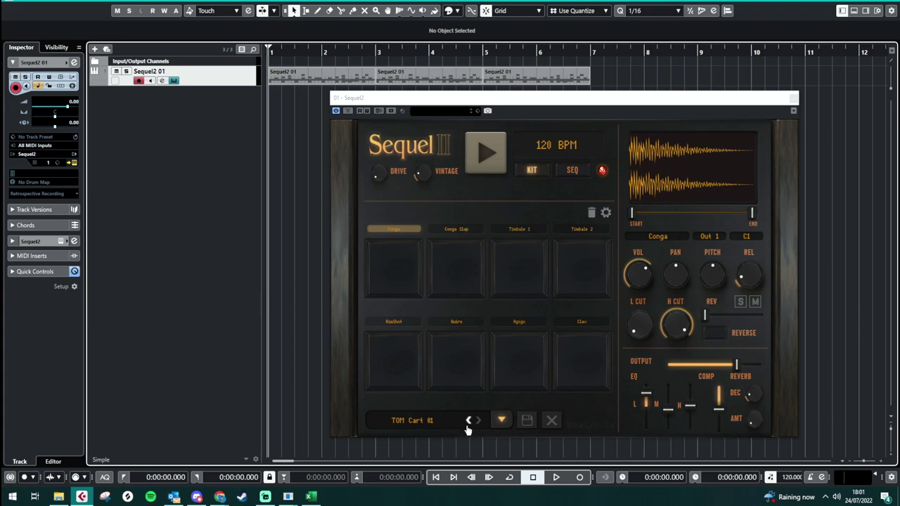
left_click(502, 420)
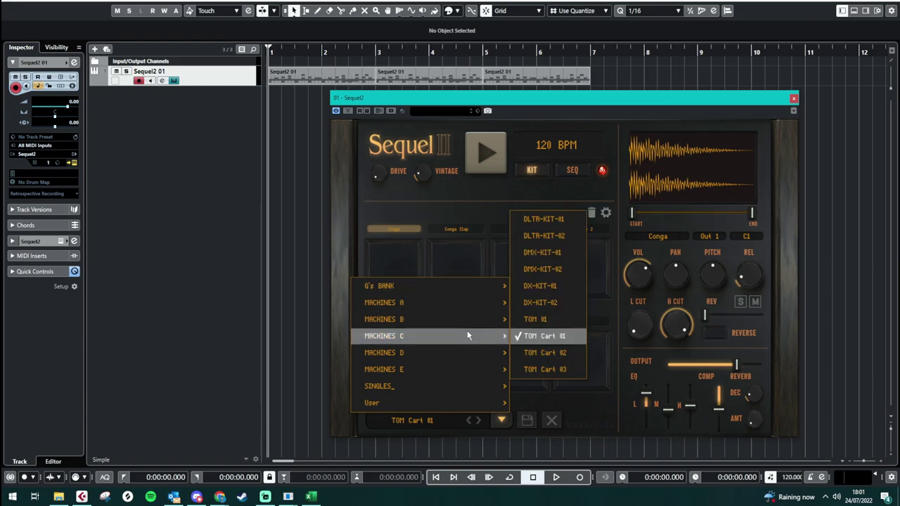
mouse_move(475, 336)
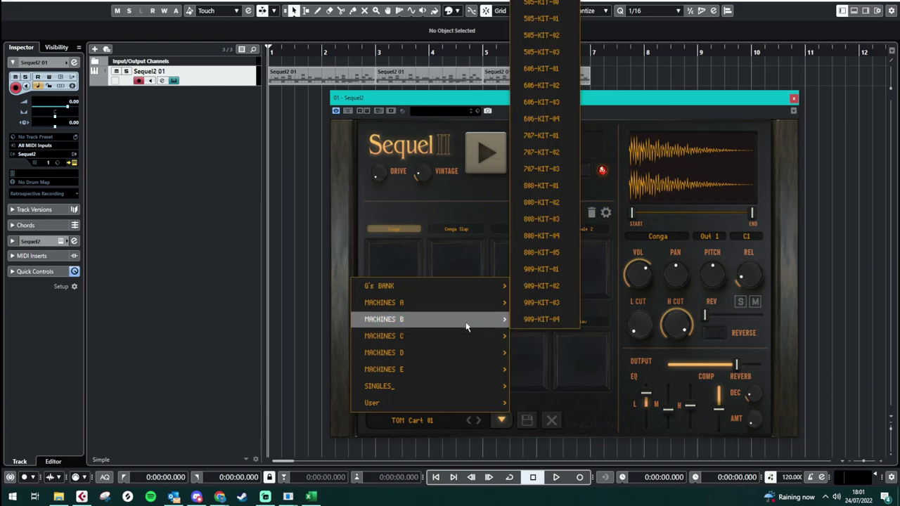
left_click(639, 104)
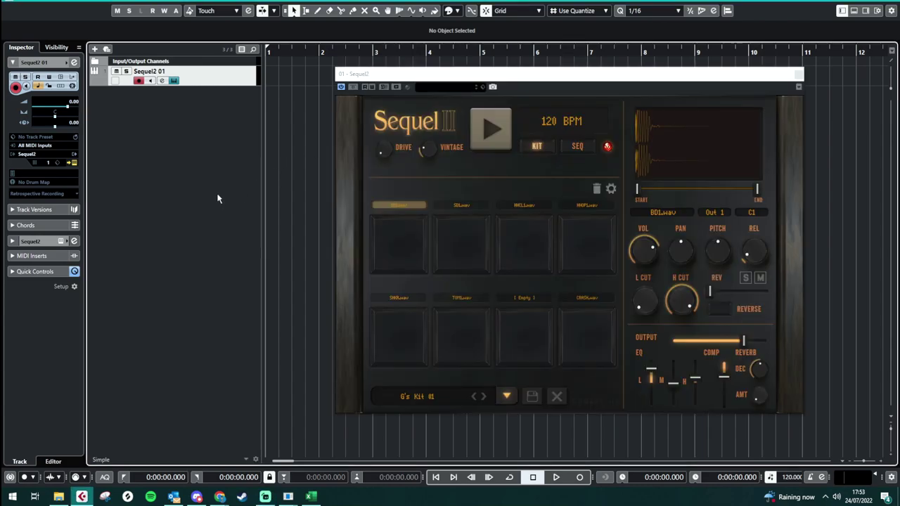
Step: Play the G's Kit 01 pattern in the sequencer, try an 8-step loop, and set its last step to 16
left_click(493, 135)
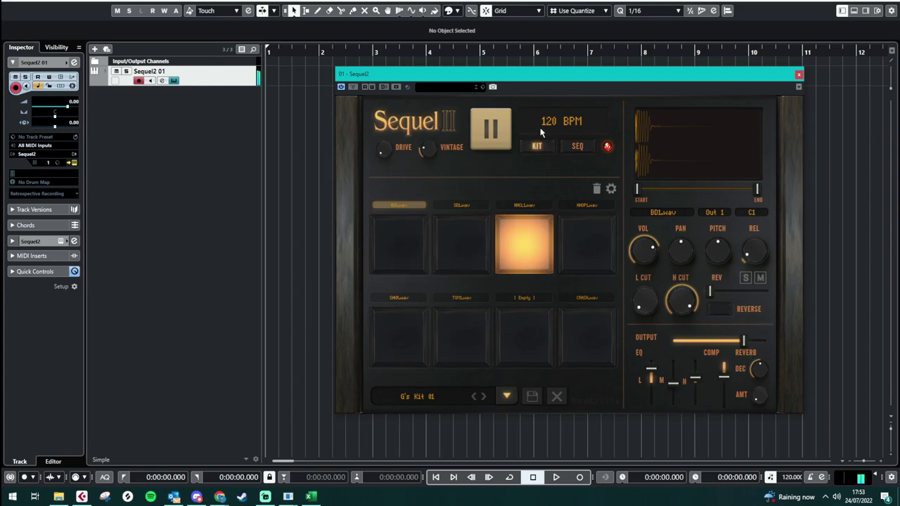
left_click(583, 151)
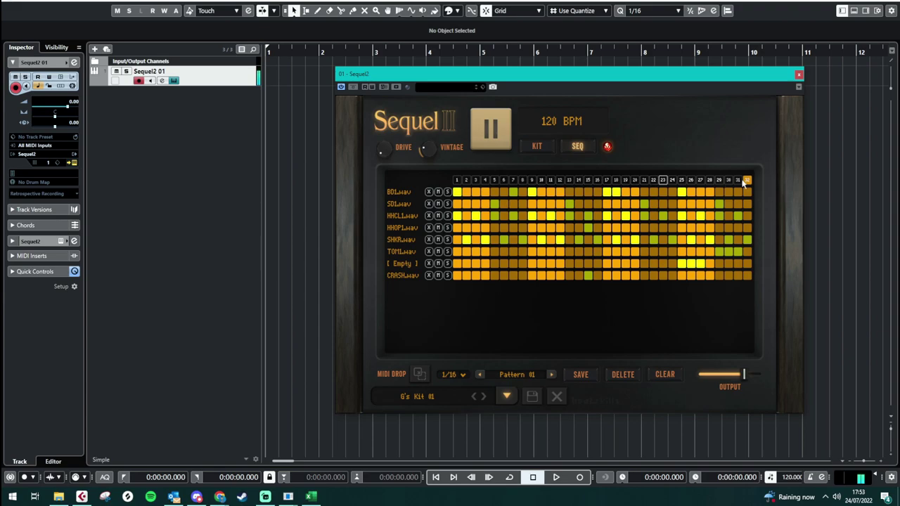
left_click(523, 180)
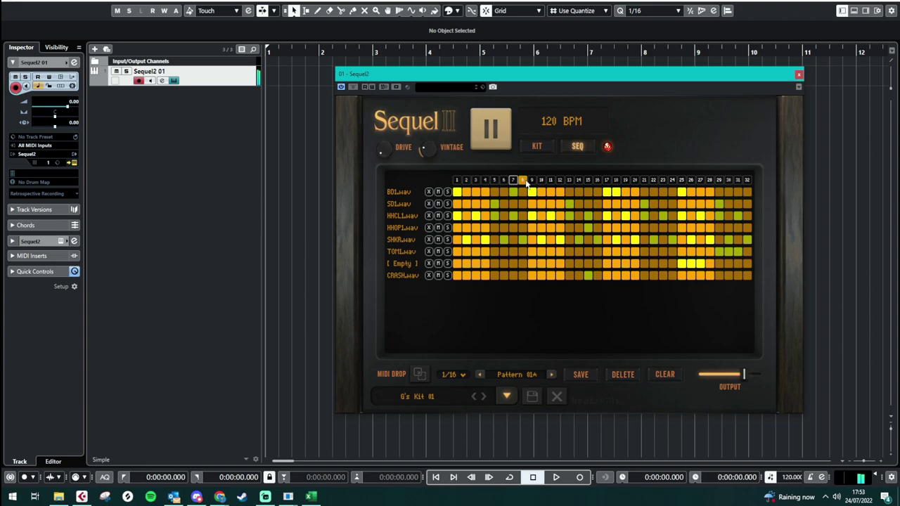
left_click(598, 180)
left_click(506, 128)
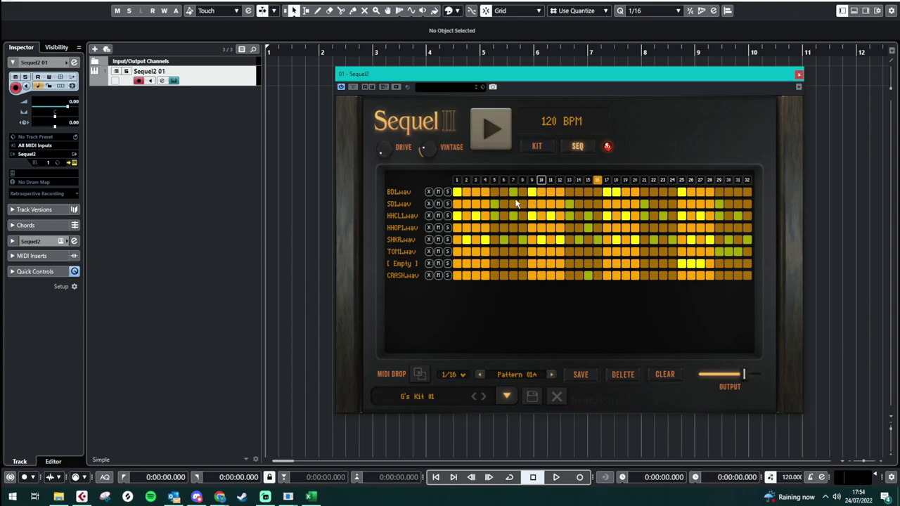
Step: Expand the BD1.wav lane and inspect its per-step Velocity and Swing values
left_click(409, 194)
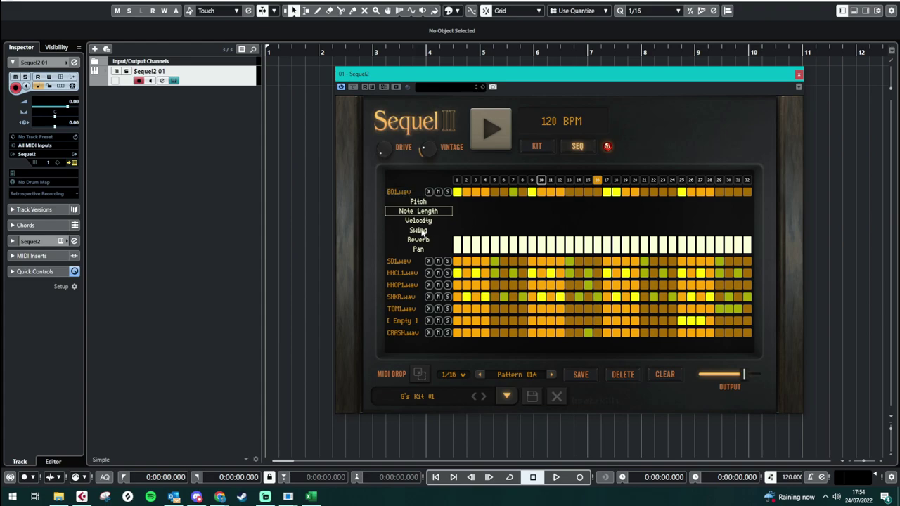
left_click(424, 221)
left_click(423, 232)
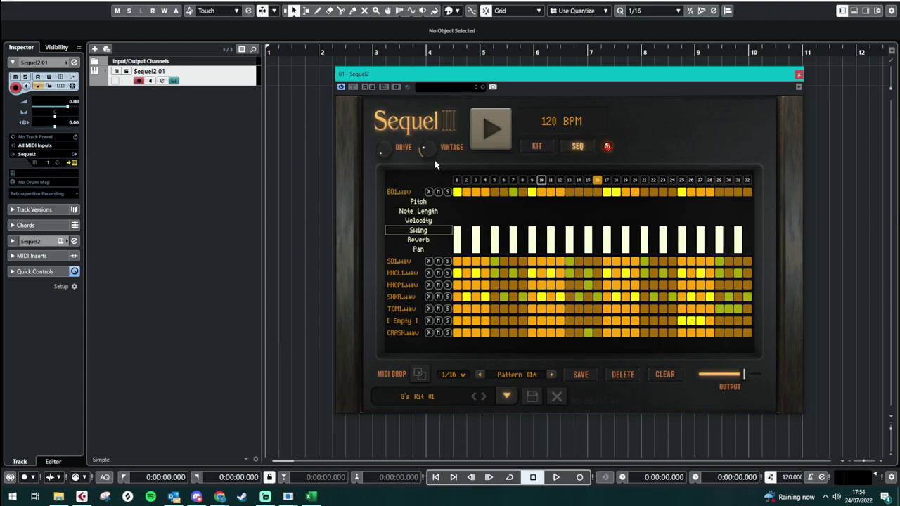
Step: Trim the tail of the BD1.wav sample in the kit view by moving its end point inward
left_click(538, 148)
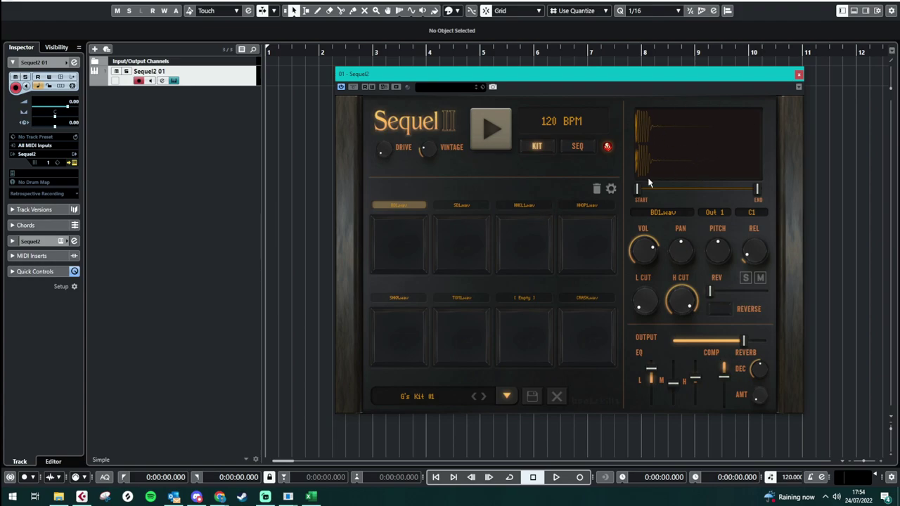
left_click_drag(757, 189, 730, 189)
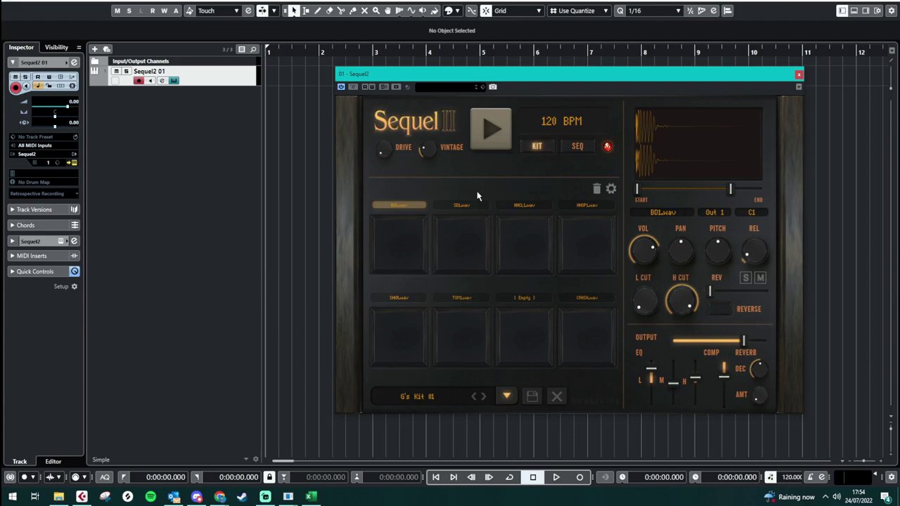
Step: Audition the HHOP1.wav pad and select it for sample editing
left_click(586, 246)
left_click(587, 246)
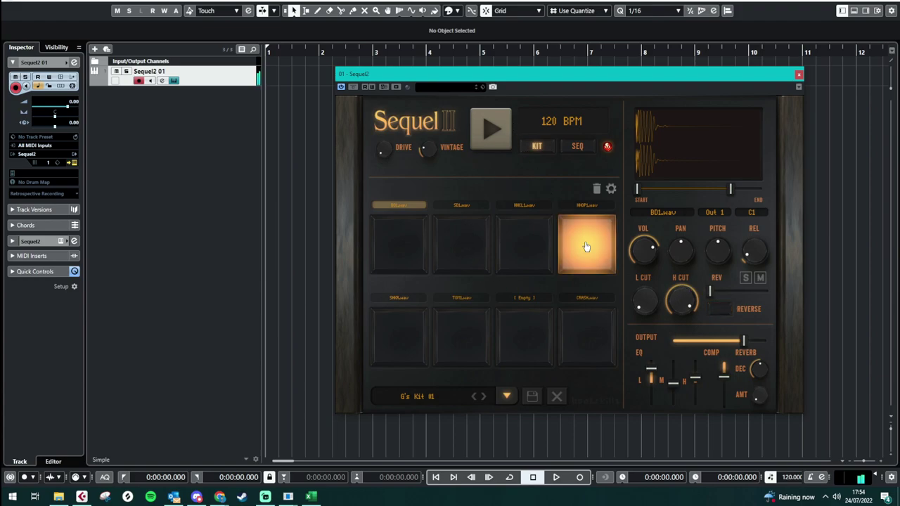
left_click(586, 209)
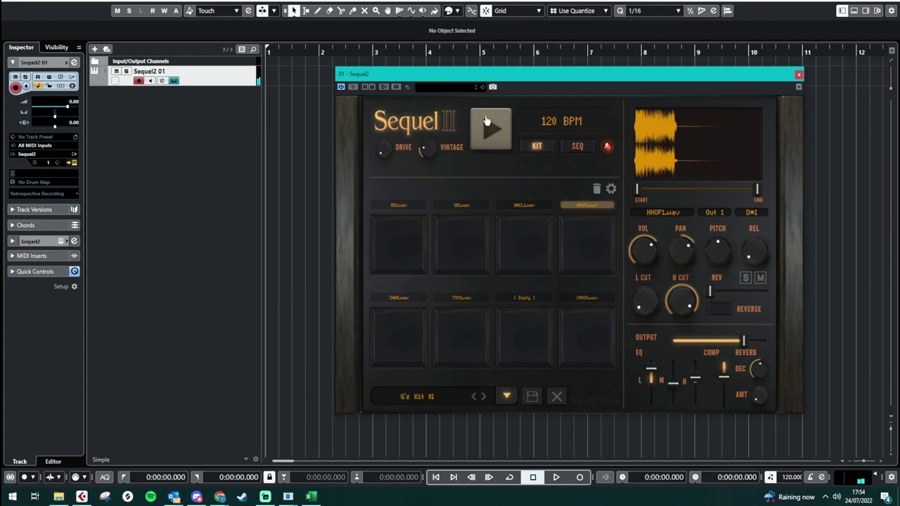
Step: Solo the HHOP1.wav lane in the sequencer and play the pattern with its sample settings shown in the kit view
left_click(576, 148)
left_click(402, 285)
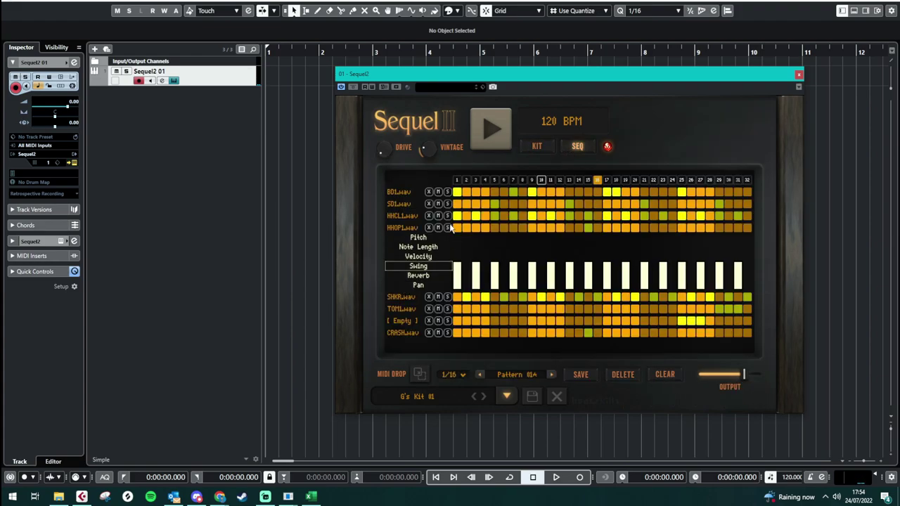
left_click(450, 228)
left_click(533, 147)
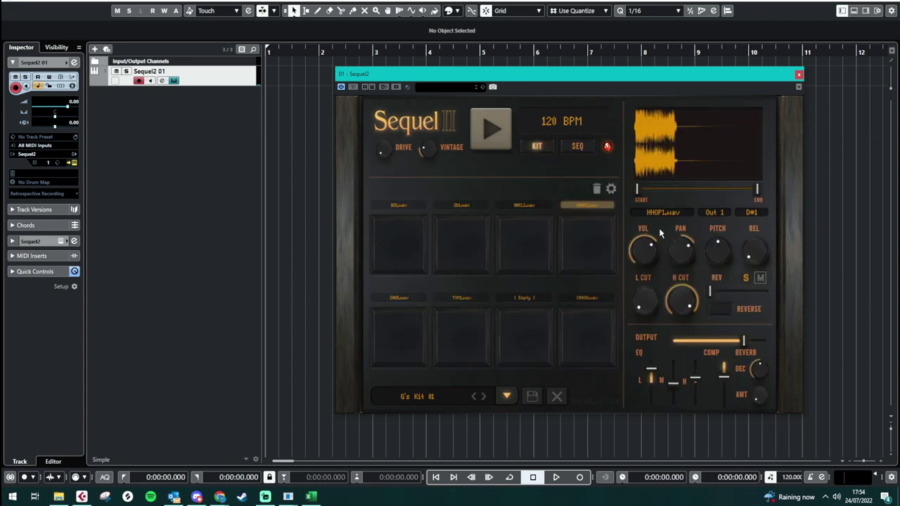
left_click(479, 137)
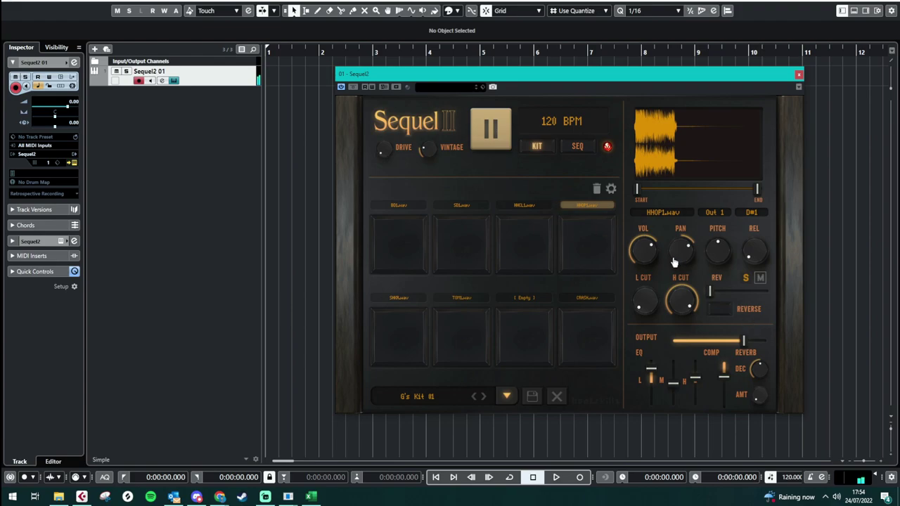
Step: Program extra HHOP1.wav hits across the pattern, including steps 7, 8, 11, 17, 21 and 24
left_click(578, 147)
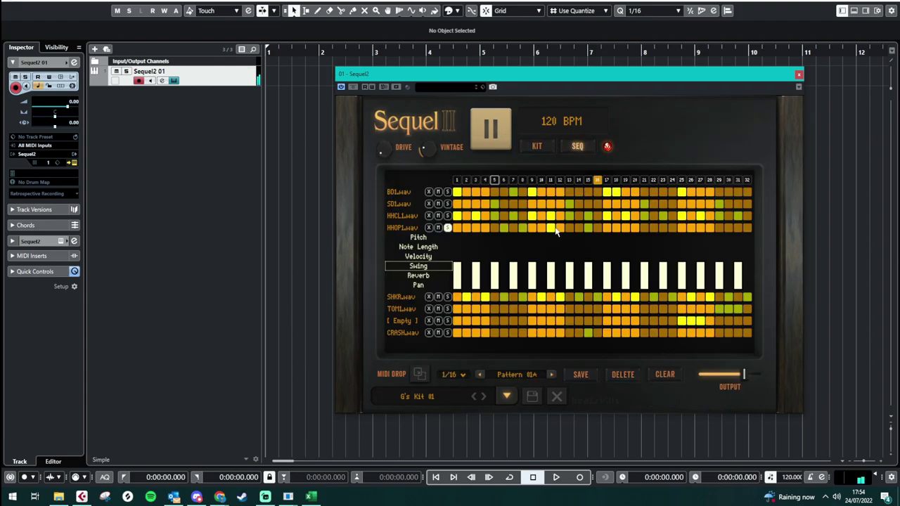
left_click(588, 227)
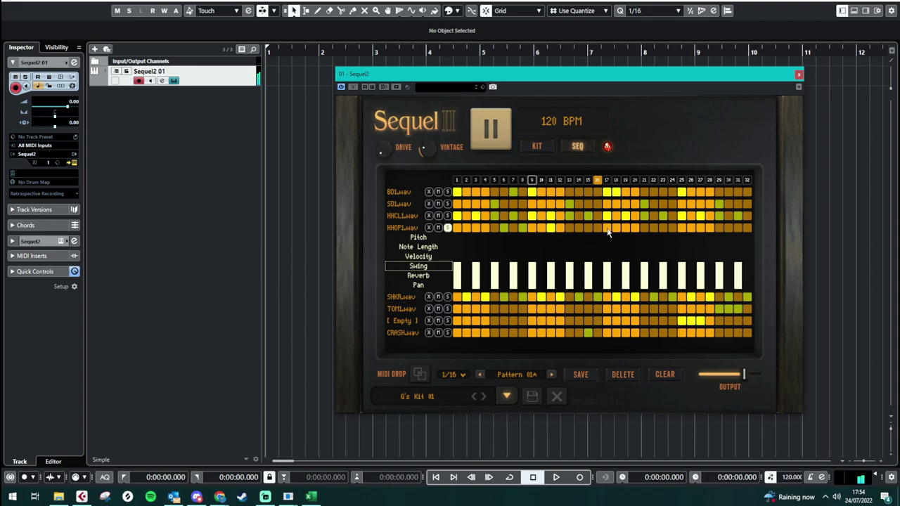
left_click(513, 228)
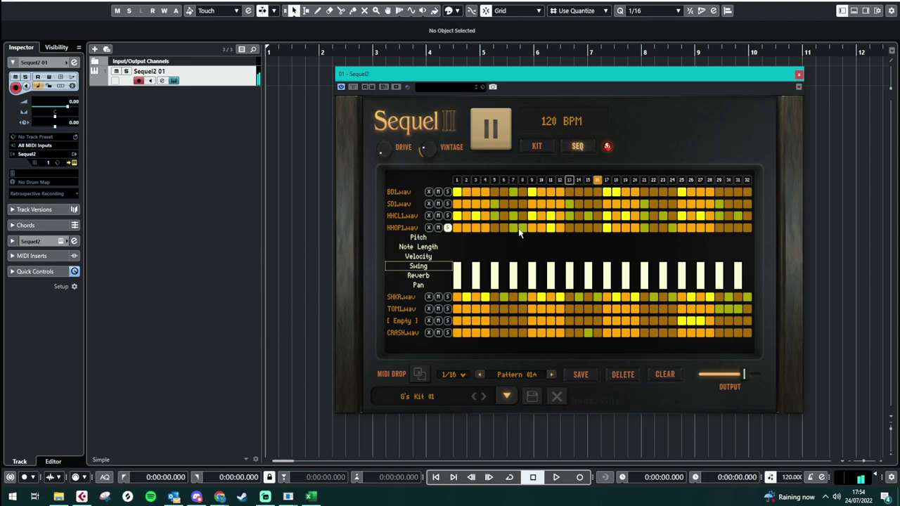
left_click(581, 229)
Step: Reverse the HHOP1 sample and move its start point closer to the audible part of the waveform
left_click(538, 146)
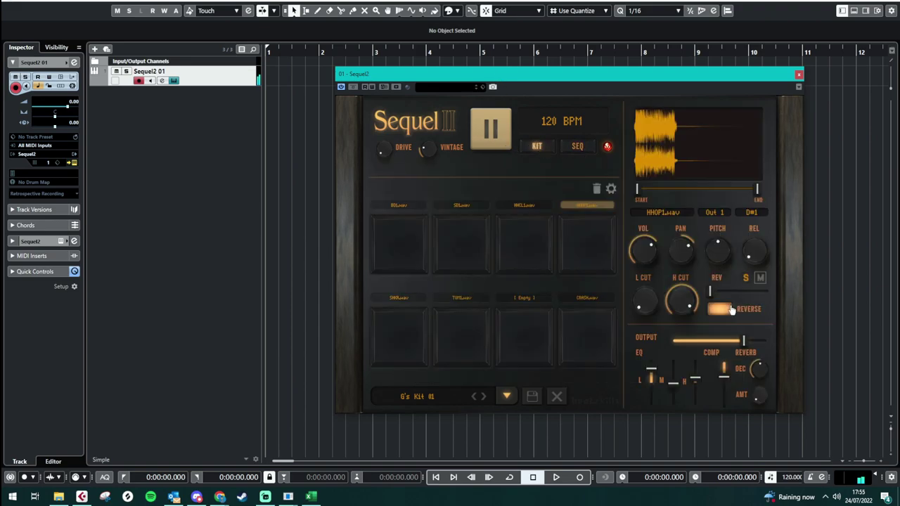
left_click(724, 310)
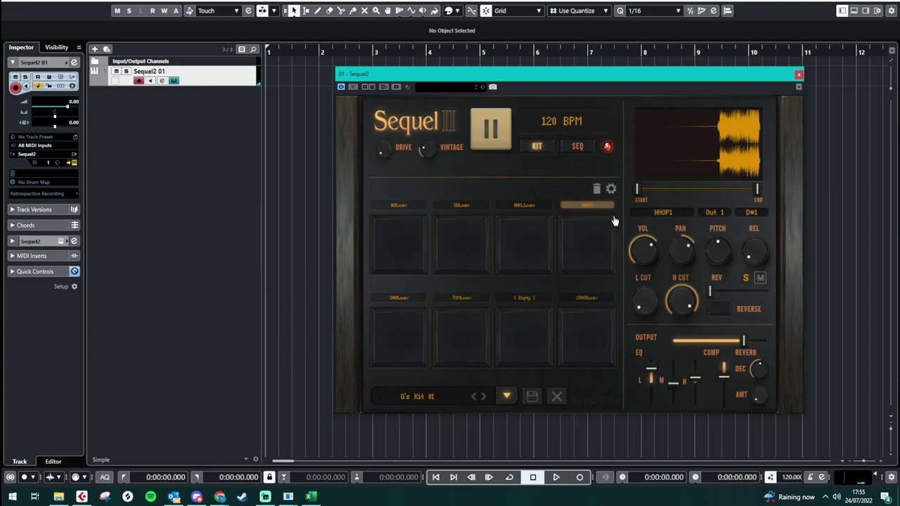
left_click_drag(638, 188, 717, 190)
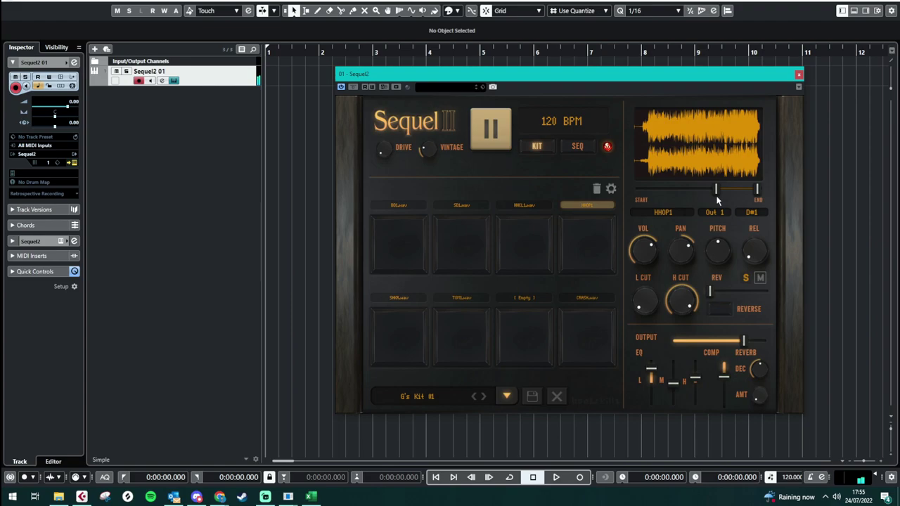
left_click_drag(717, 195, 705, 201)
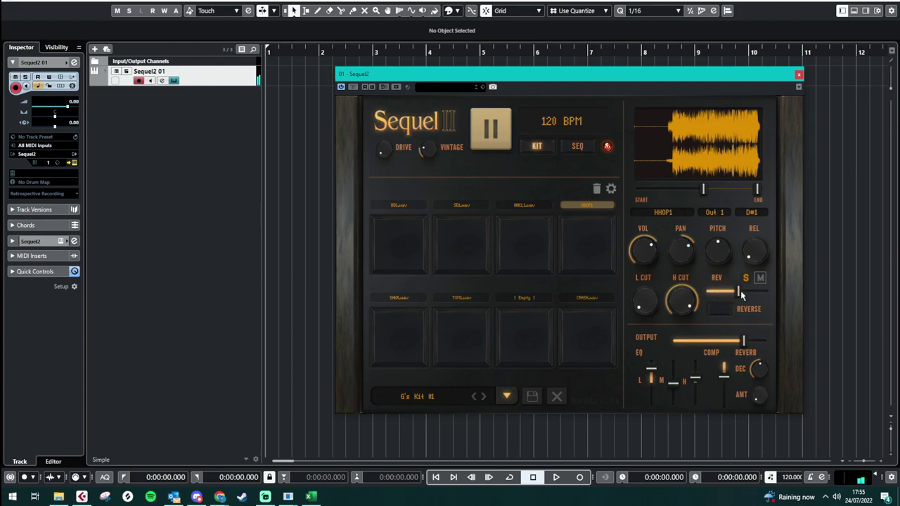
Step: Raise the HHOP1 pitch, then restore its full start point, zero reverb send and forward playback
left_click_drag(719, 247, 716, 229)
left_click_drag(737, 292, 697, 301)
left_click_drag(706, 195, 635, 194)
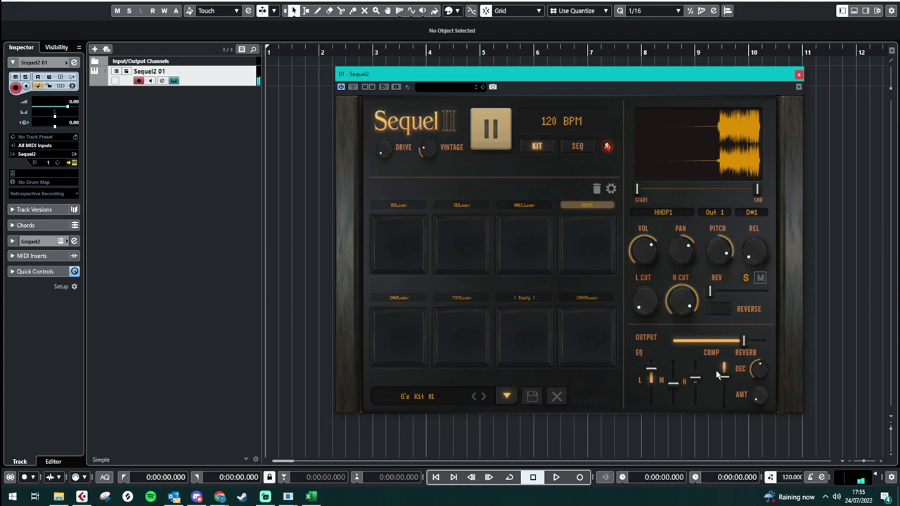
left_click(724, 309)
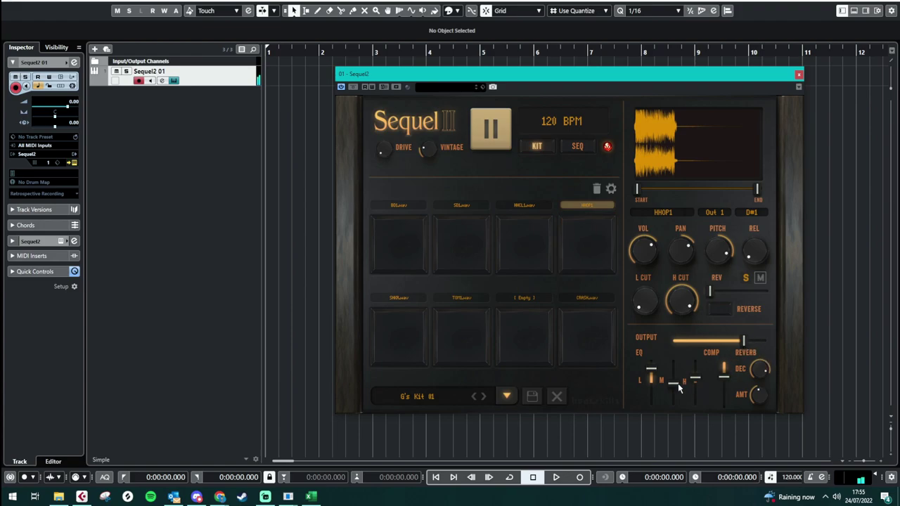
Step: Raise the kit's mid and high EQ, add more compression, and lower the output level
left_click_drag(675, 384, 727, 383)
mouse_move(743, 341)
left_mouse_down()
mouse_move(716, 341)
mouse_move(747, 341)
left_mouse_up()
left_click_drag(744, 342, 734, 343)
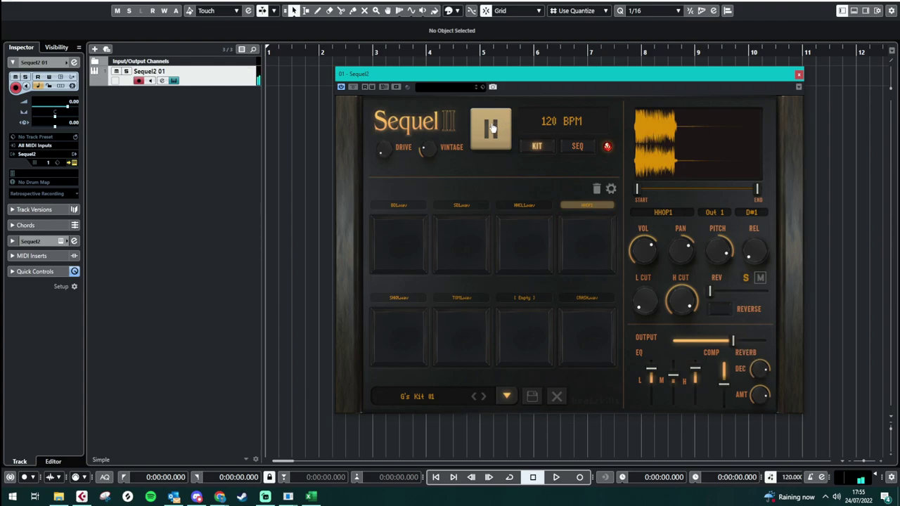
Step: Turn off the HHOP1 solo, listen to the full pattern in the kit view, and stop playback
left_click(575, 147)
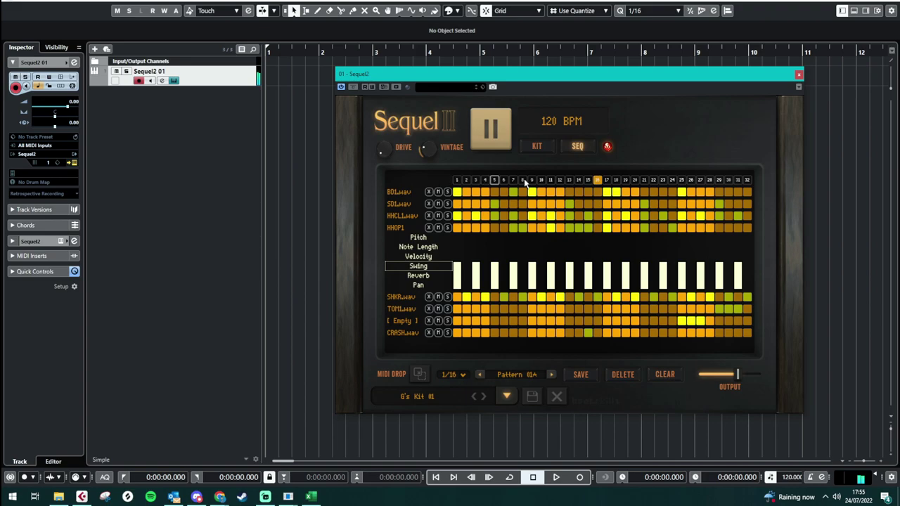
left_click(529, 149)
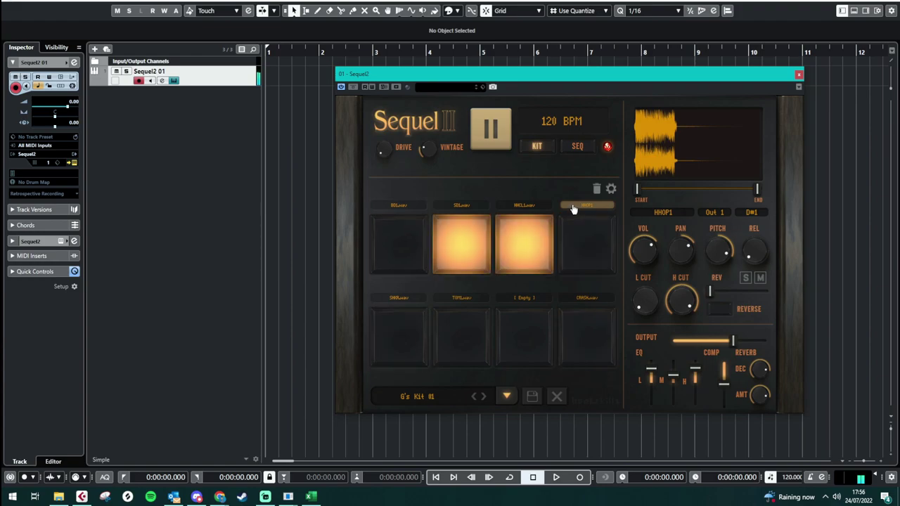
left_click(486, 137)
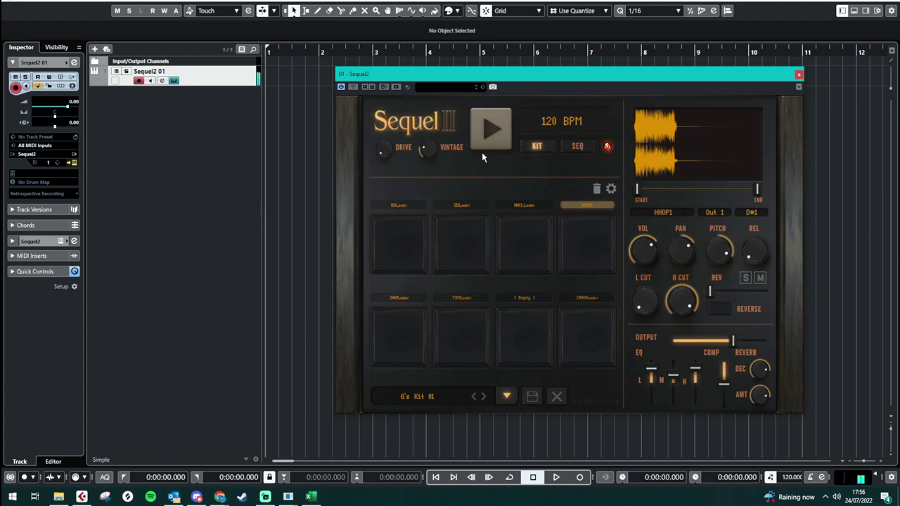
Step: Select the SD1.wav pad, then load the preset 909-KIT-01 from the MACHINES B bank
left_click(476, 204)
left_click(500, 398)
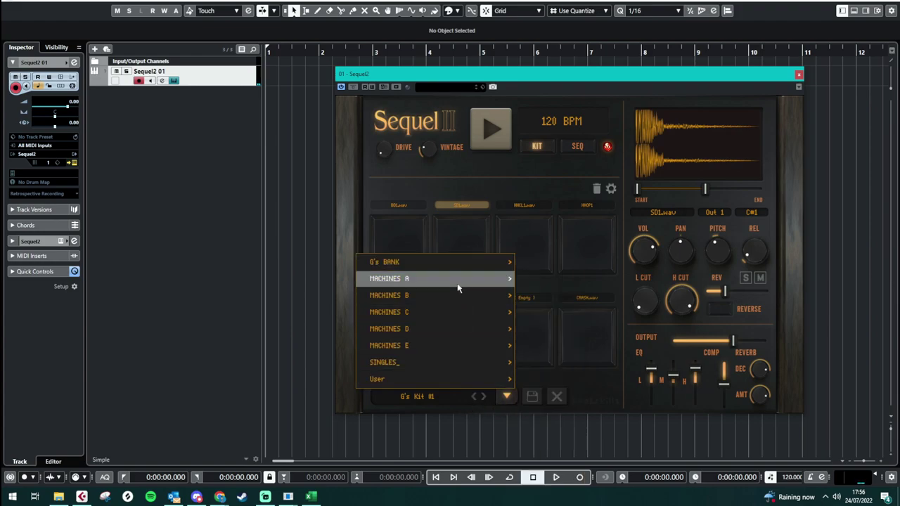
mouse_move(460, 320)
mouse_move(452, 282)
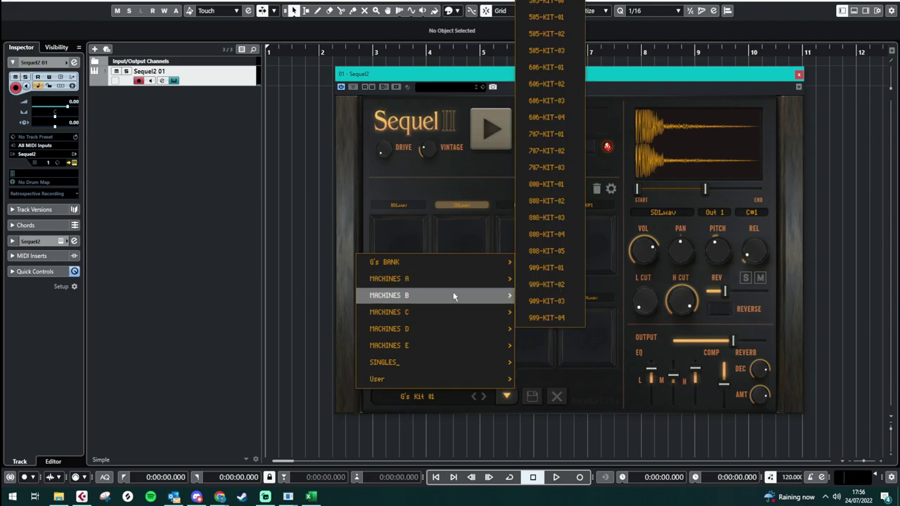
left_click(575, 267)
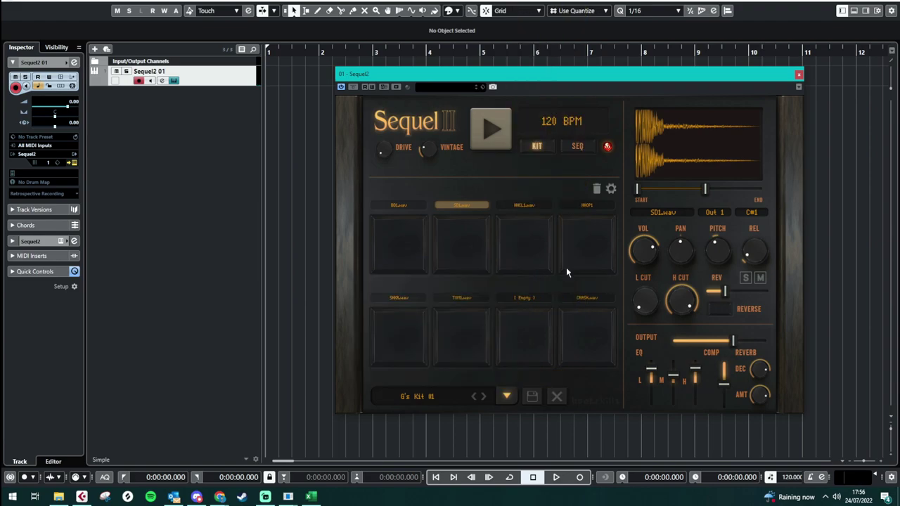
Step: With the 909-KIT-01 pattern playing, set its last step to 15 and collapse the HHOP1.wav lane's parameters in the sequencer
left_click(489, 131)
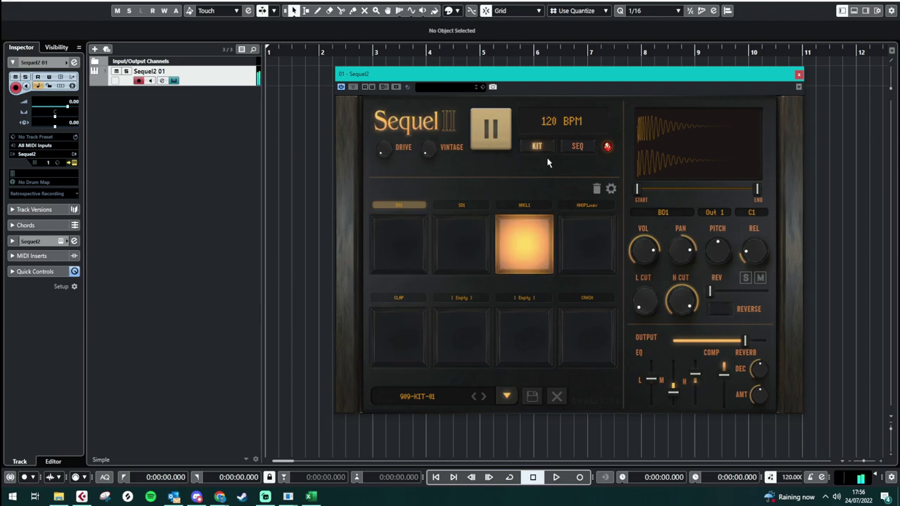
left_click(572, 147)
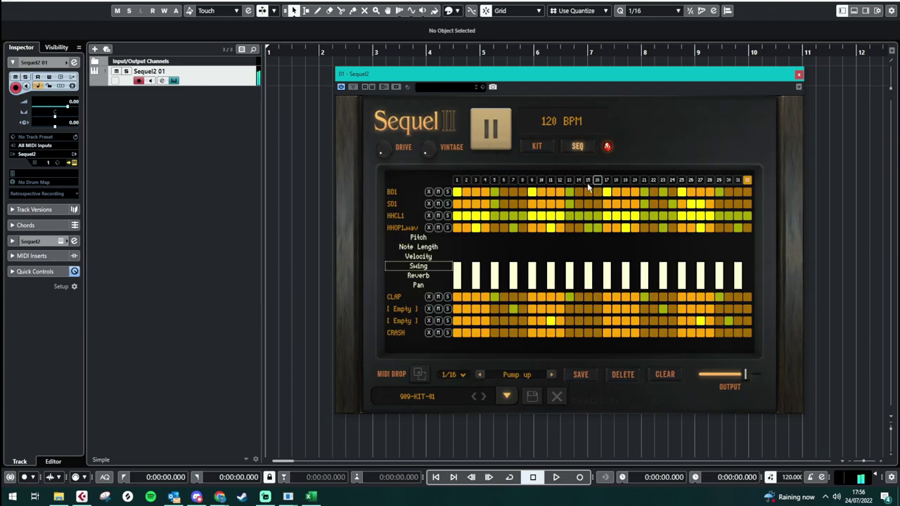
left_click(403, 227)
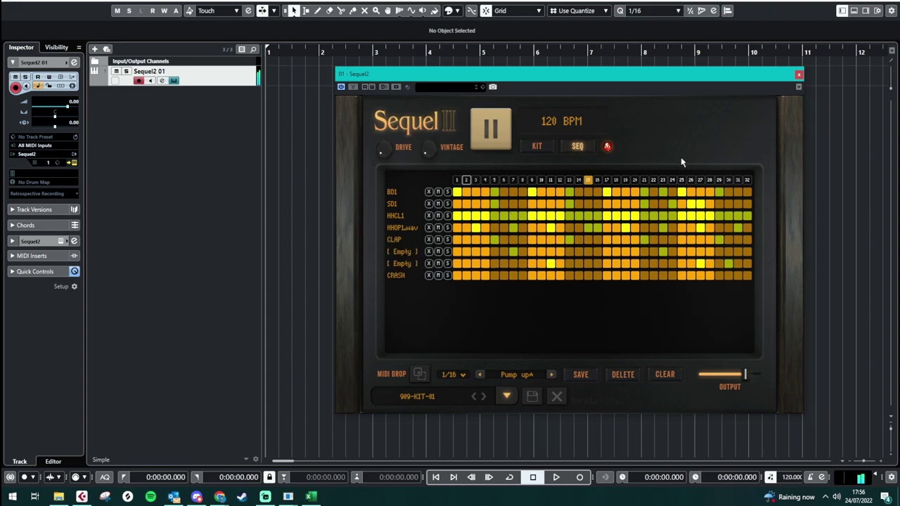
Step: Switch the sequencer to the Fill 01 pattern, listen to it, and load the Pump up pattern again
left_click(682, 181)
left_click(552, 375)
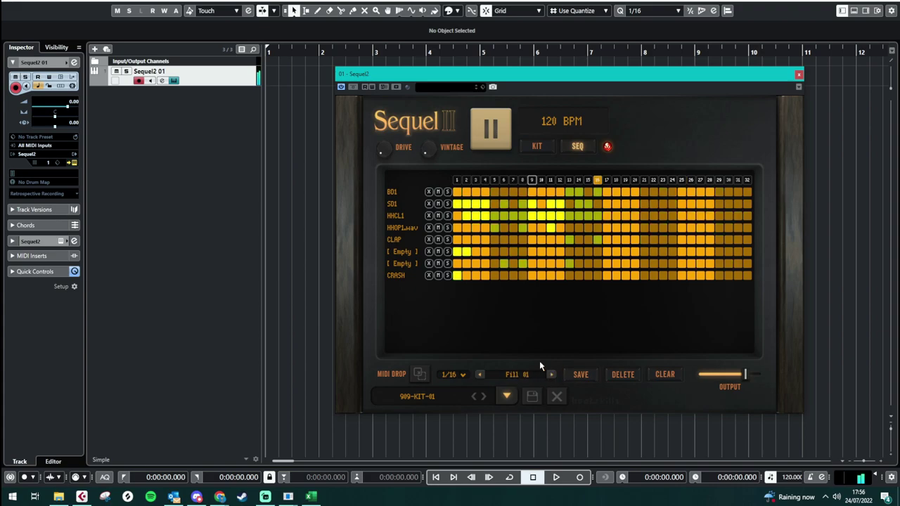
left_click(536, 372)
left_click(520, 386)
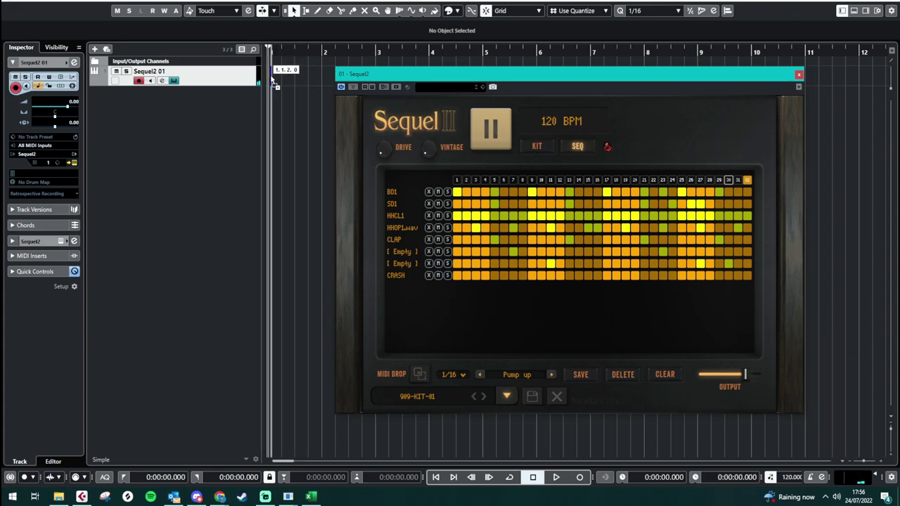
Step: Place the Pump up pattern as a MIDI part at bar 1 of the Sequel2 01 track and select that part
double_click(295, 76)
left_click_drag(472, 79, 531, 82)
left_click(319, 78)
left_click(319, 78)
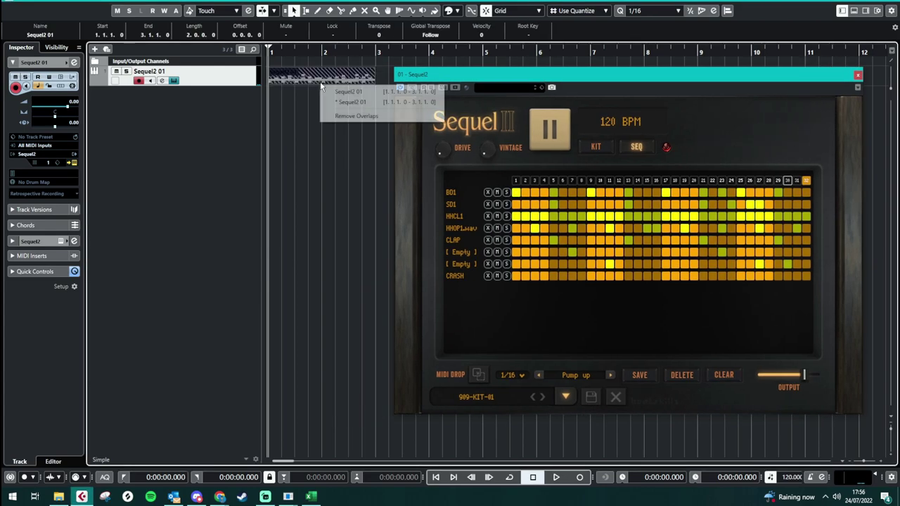
left_click(328, 95)
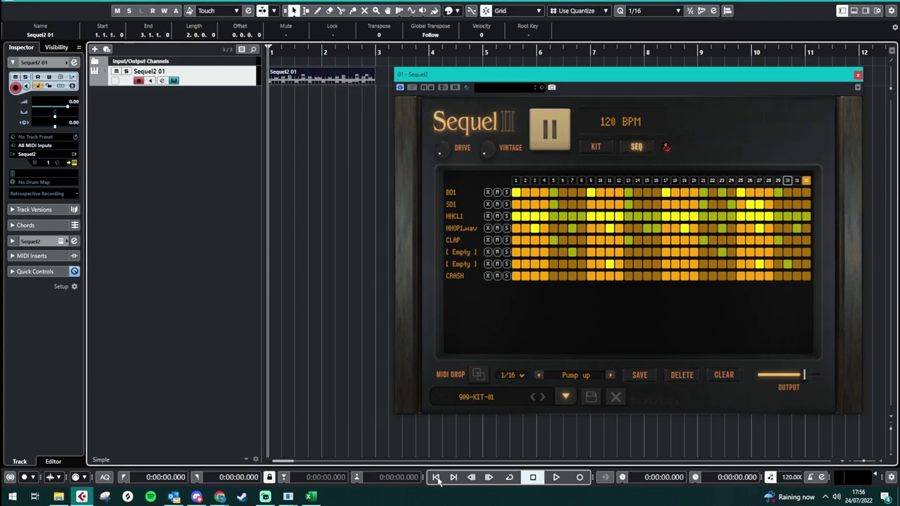
Step: Play the project, duplicate the MIDI part twice directly after the first one, and restart playback from the beginning
left_click(555, 477)
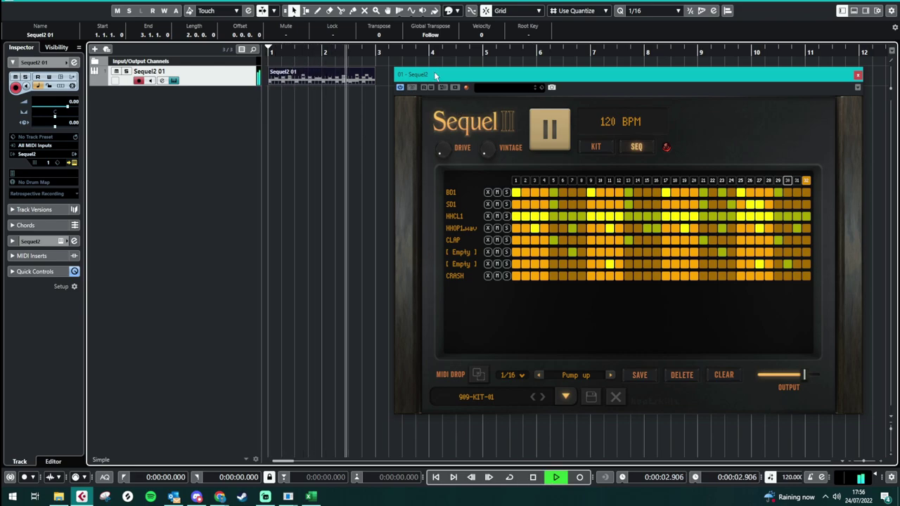
left_click_drag(422, 74, 500, 78)
key("ctrl+d")
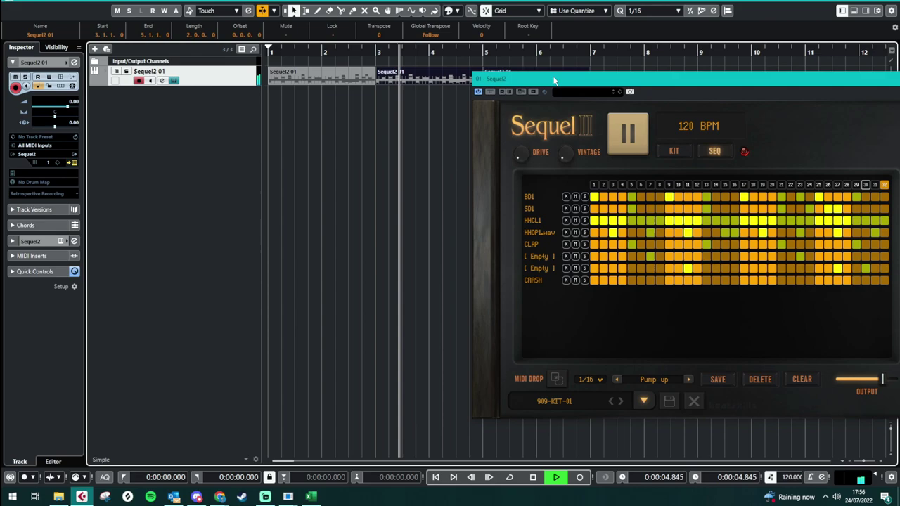
left_click(435, 479)
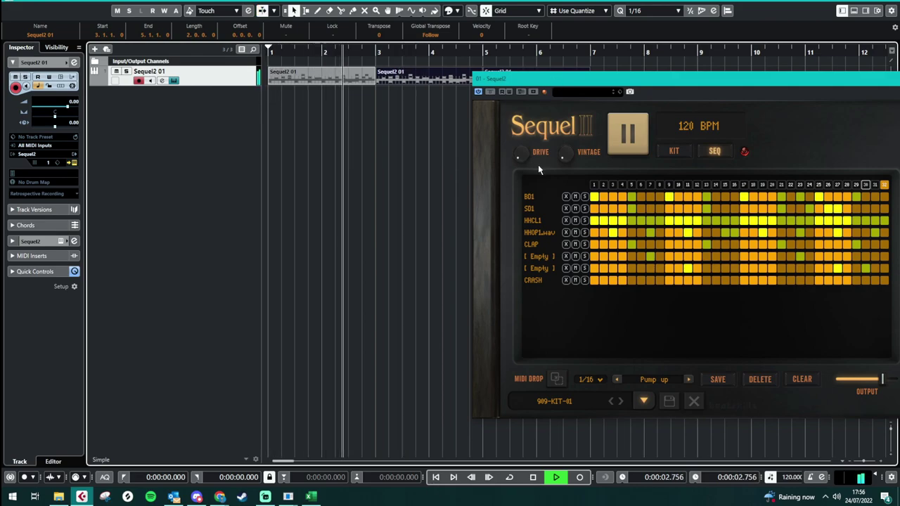
left_click_drag(593, 78, 453, 99)
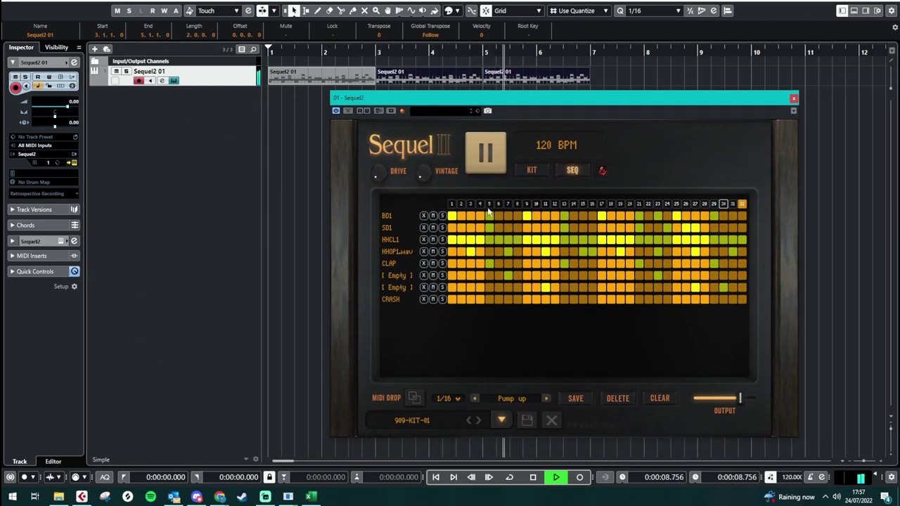
Step: Stop the plugin's sequencer and the project playback, and return the project cursor to the start
left_click(486, 159)
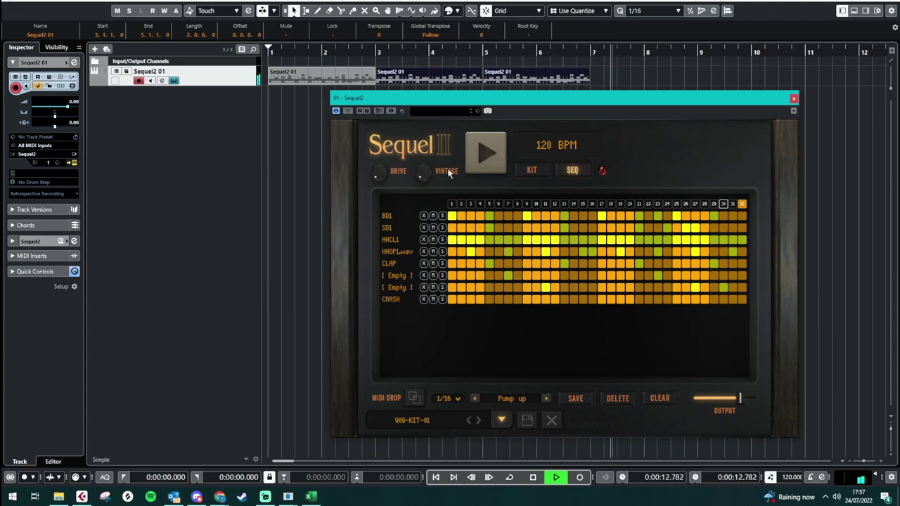
left_click(533, 478)
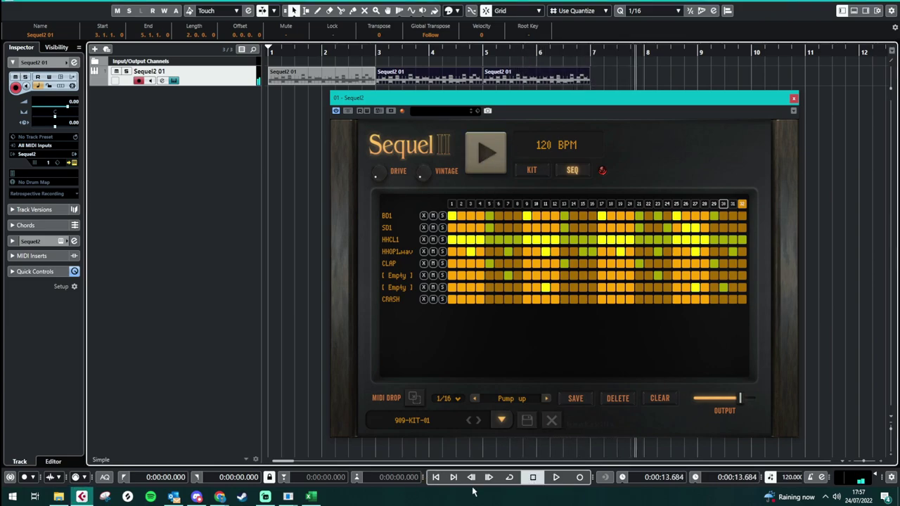
left_click(435, 478)
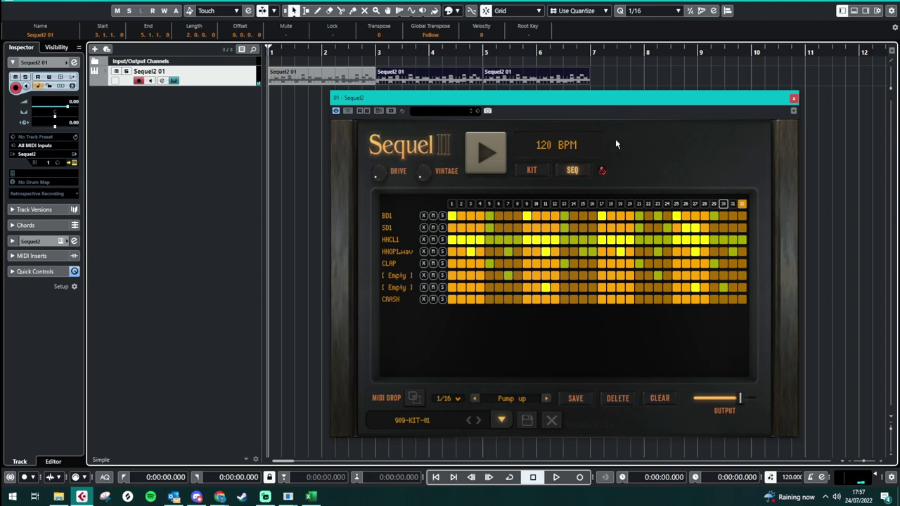
Step: In the kit view, audition the hi-hat pads, view the HHOP1.wav, HHCL1 and SD1 samples, and raise the Vintage amount
left_click(523, 170)
left_click(531, 262)
left_click(569, 286)
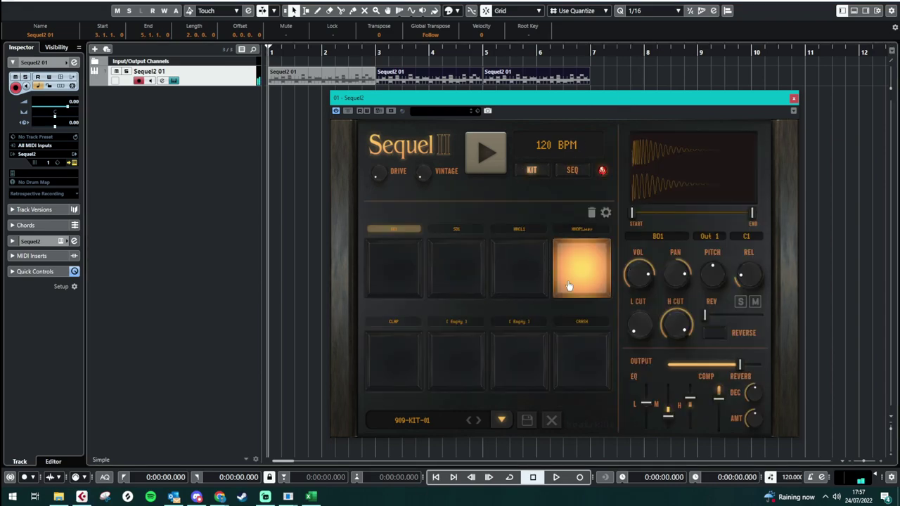
left_click(588, 229)
left_click(505, 232)
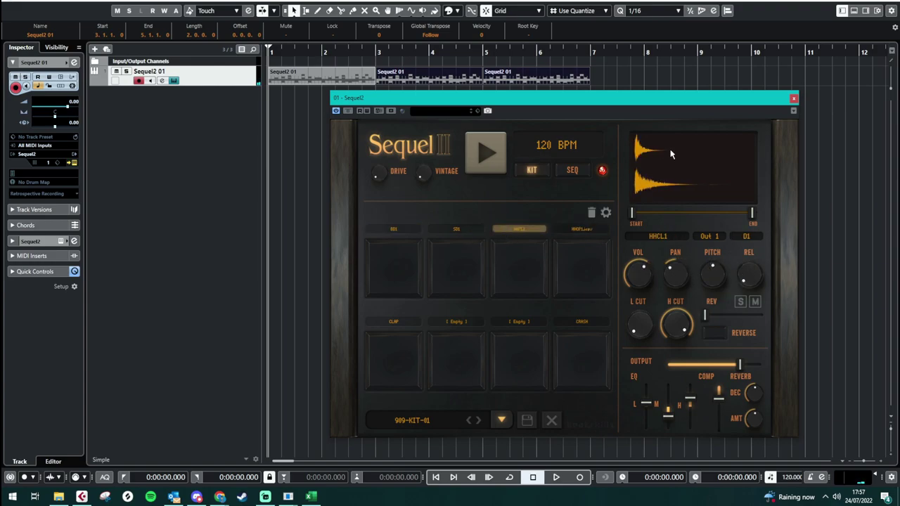
left_click(458, 232)
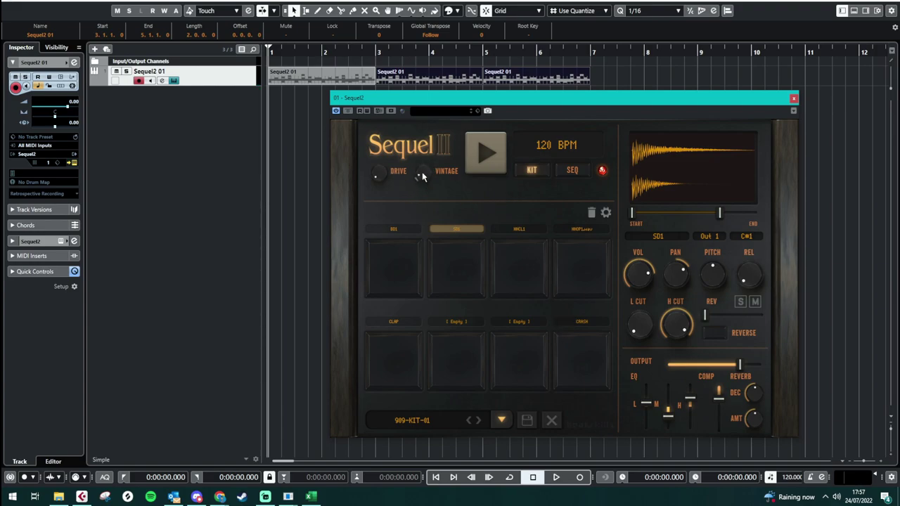
left_click_drag(422, 173, 422, 161)
Step: Load the preset G's Kit 17 from G's BANK, listen to its pattern, and stop playback
left_click(501, 420)
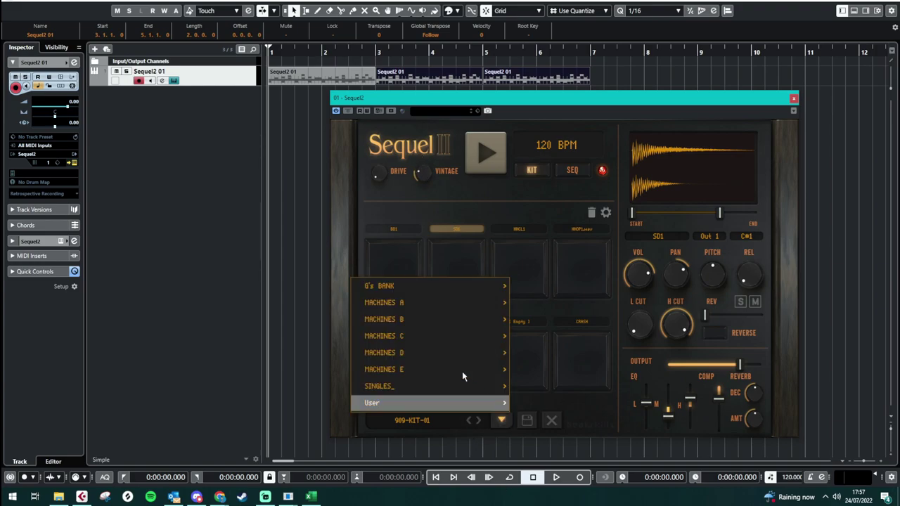
mouse_move(432, 288)
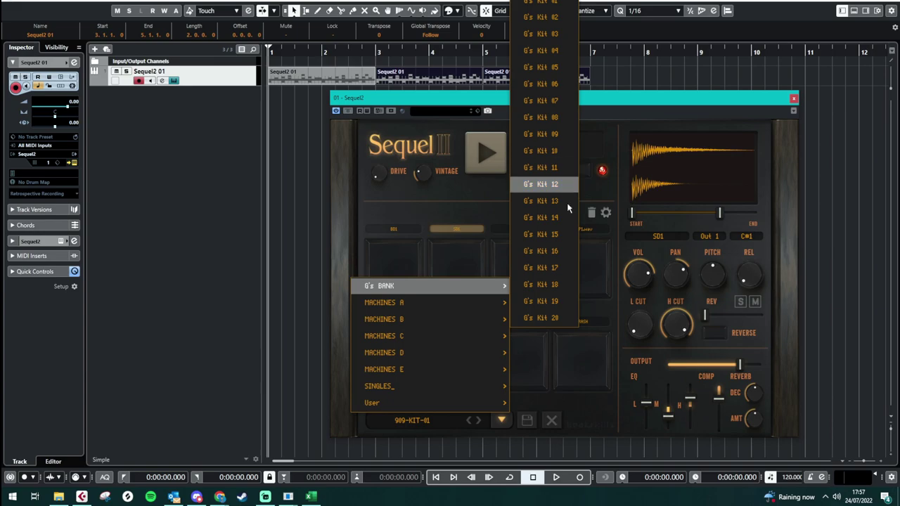
left_click(559, 267)
left_click(488, 156)
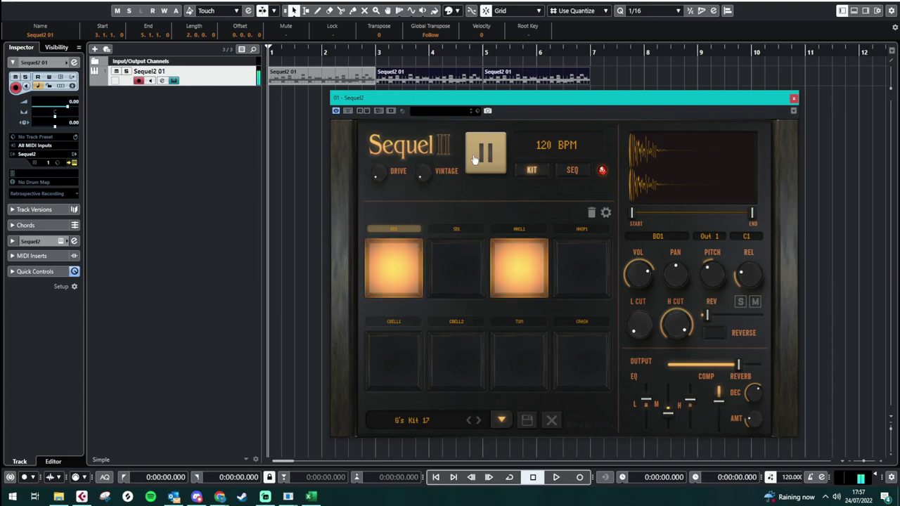
left_click(476, 163)
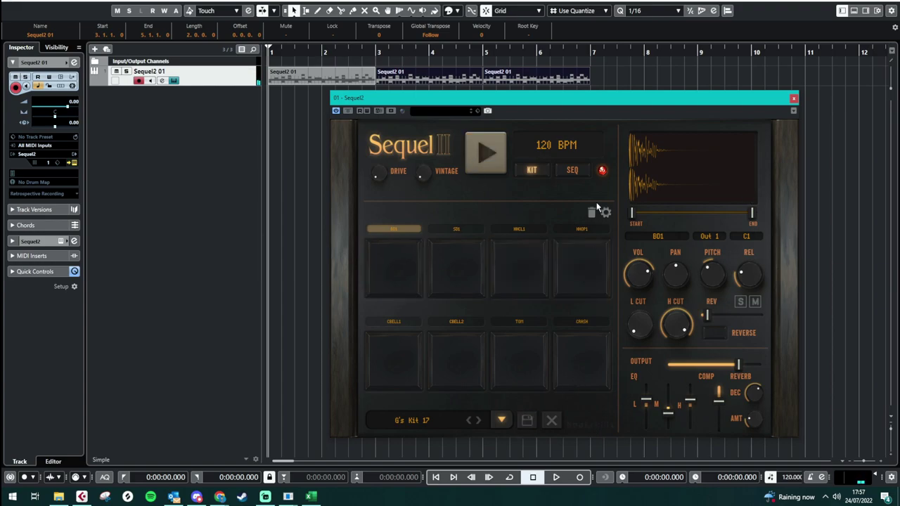
Step: Load the preset TOM Cart 01 from the MACHINES C bank and start its pattern
left_click(507, 421)
mouse_move(459, 338)
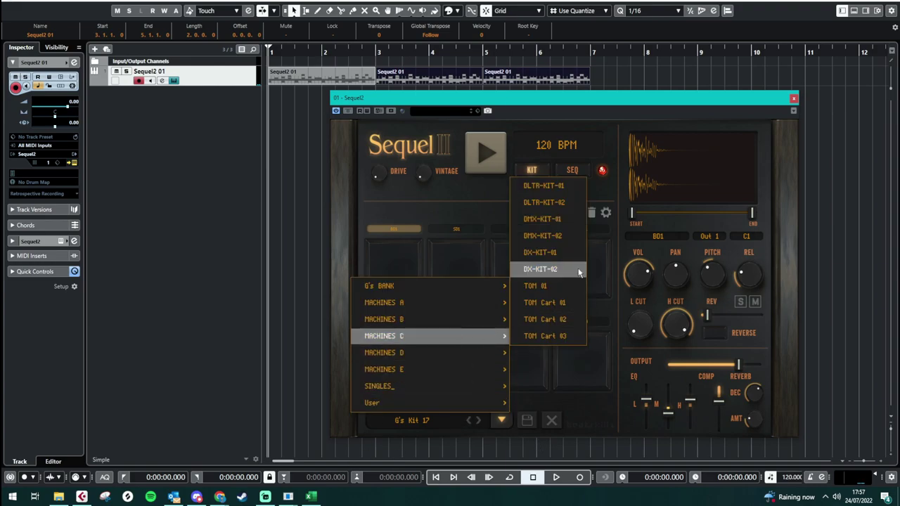
left_click(563, 311)
left_click(473, 158)
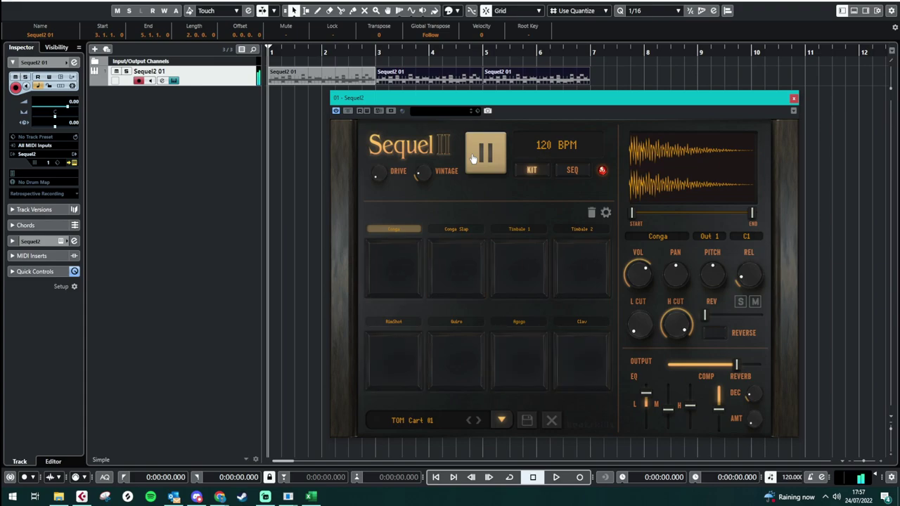
Step: Open the sequencer view and switch the playing pattern to Jungle
left_click(576, 173)
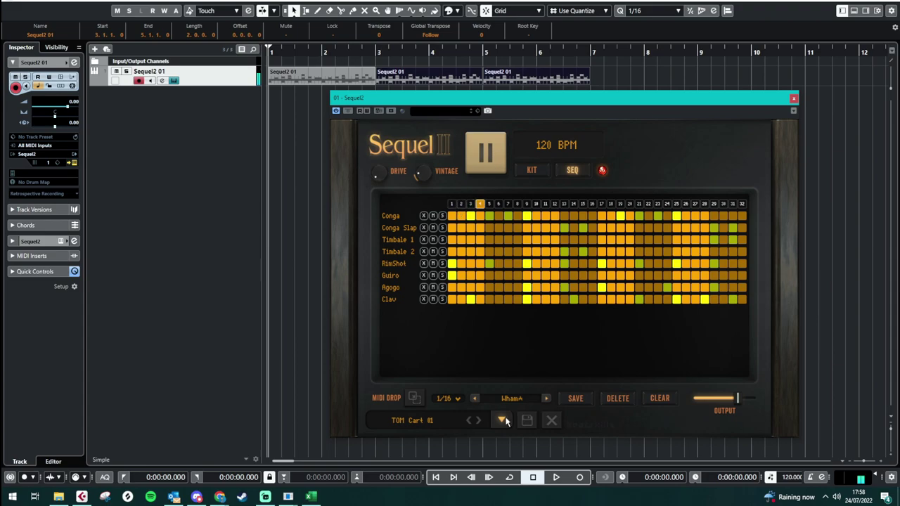
left_click(536, 400)
left_click(522, 420)
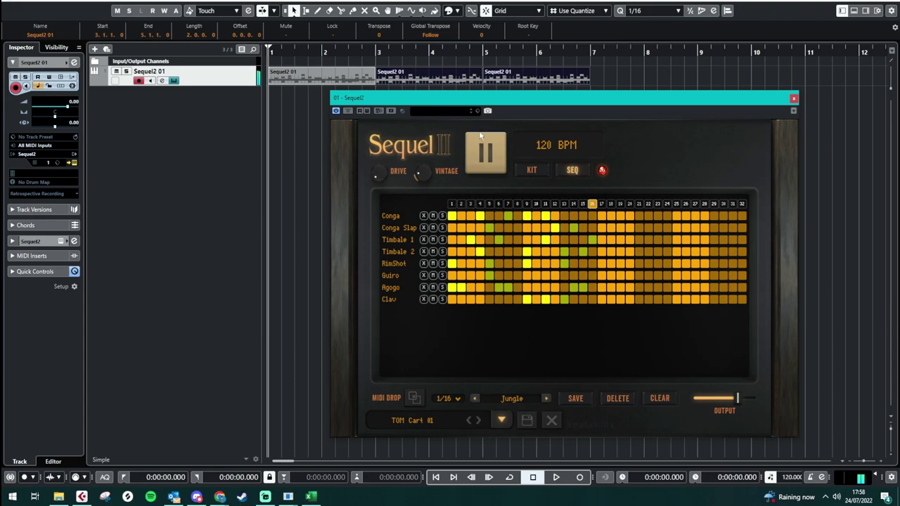
Step: Set the Jungle pattern's step division to 1/64, listen to it, and stop playback
left_click(458, 399)
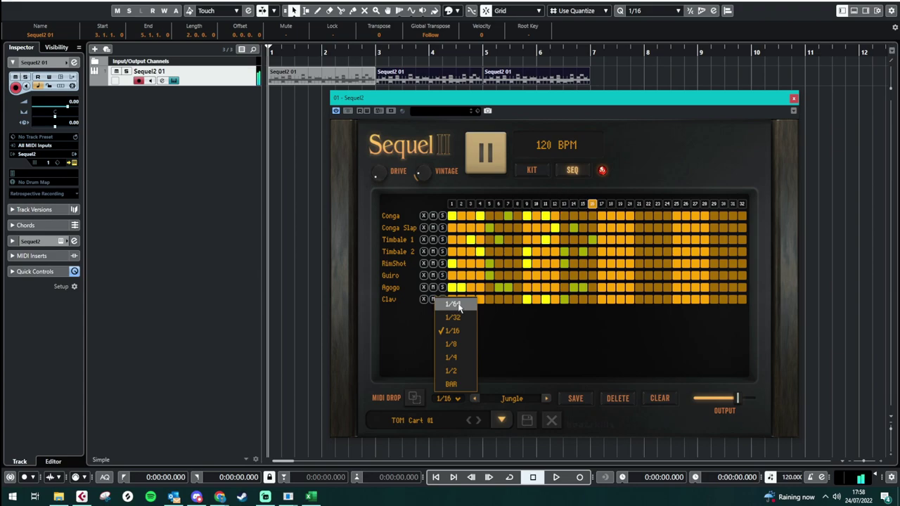
left_click(458, 305)
left_click(485, 153)
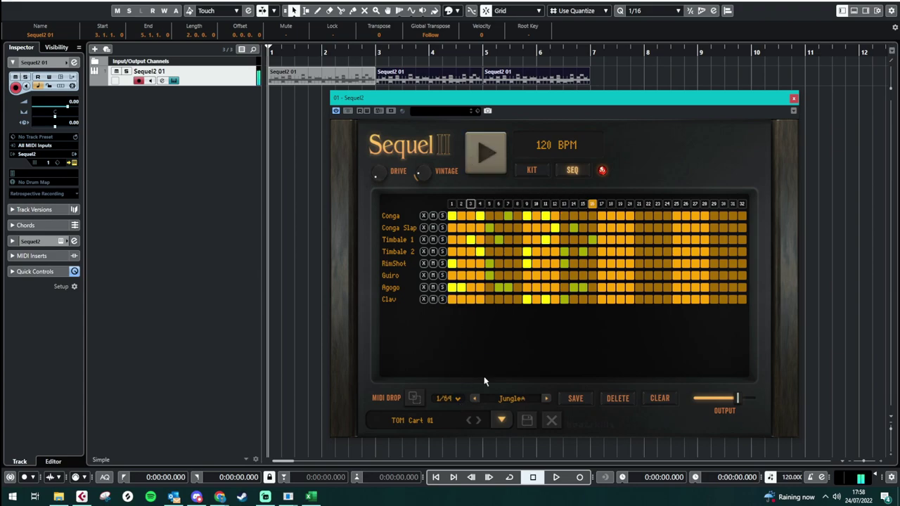
Step: Set the Jungle pattern's step division to 1/8 and restart playback to hear it
left_click(459, 398)
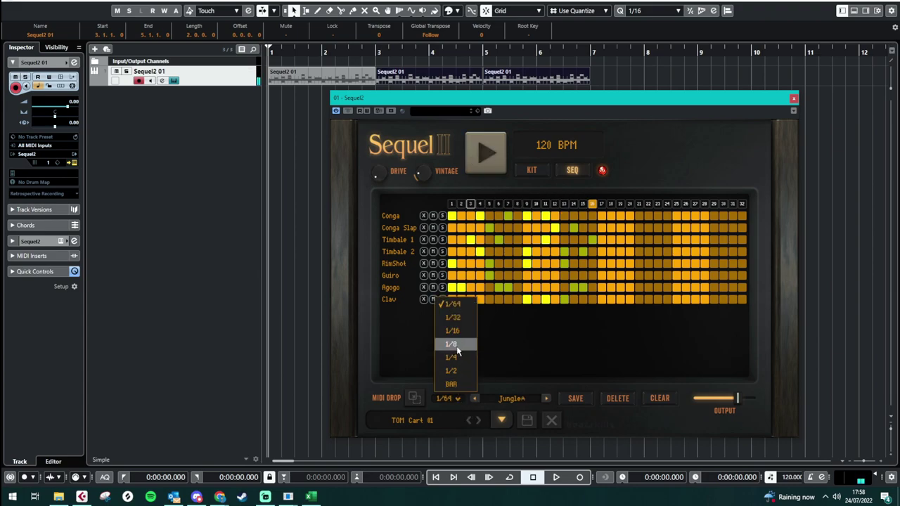
left_click(457, 348)
left_click(474, 142)
left_click(473, 143)
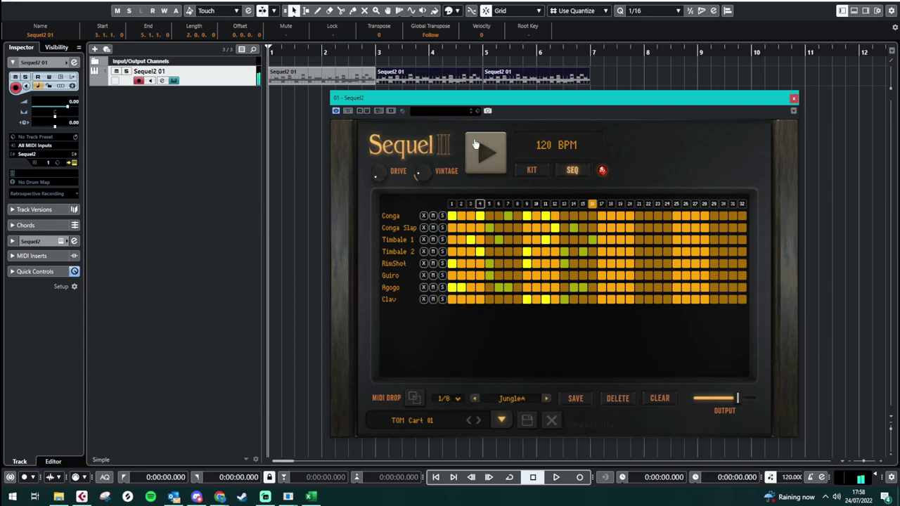
left_click(473, 142)
Step: Set the Jungle pattern's step division to 1/4, listen to it, and stop playback
left_click(451, 398)
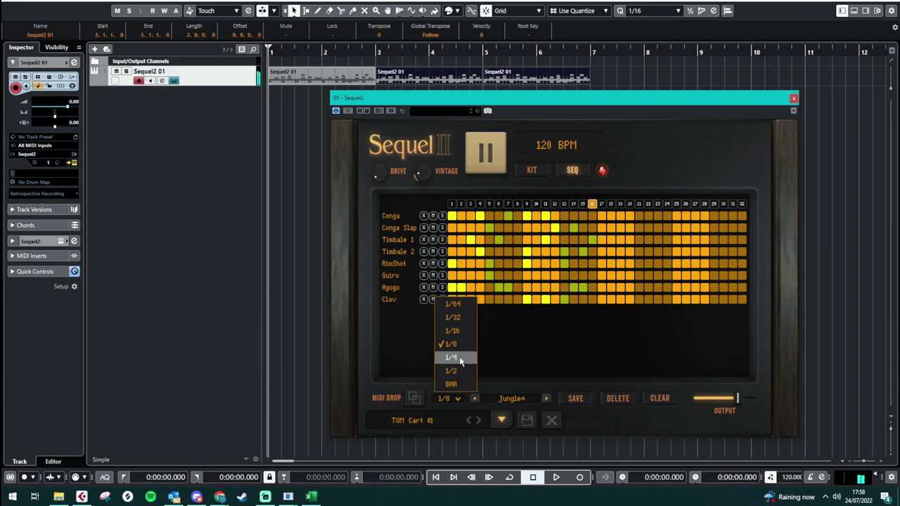
left_click(461, 359)
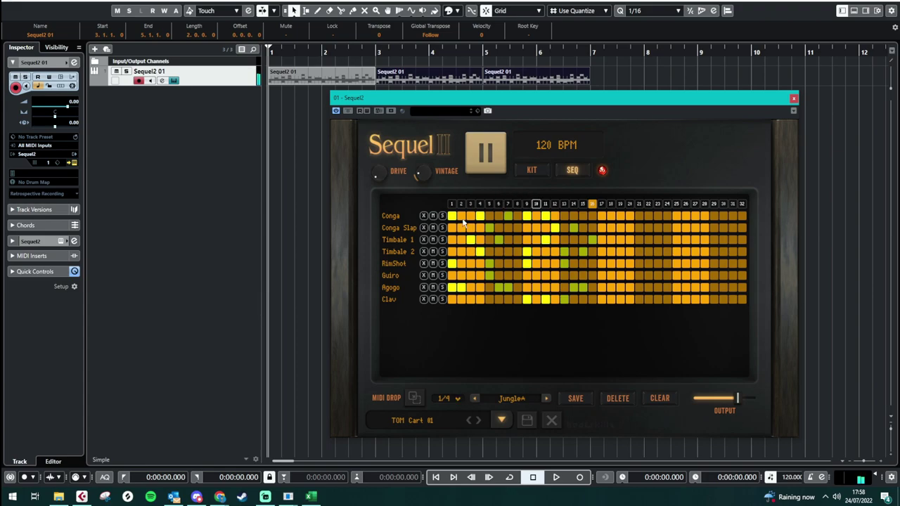
left_click(488, 156)
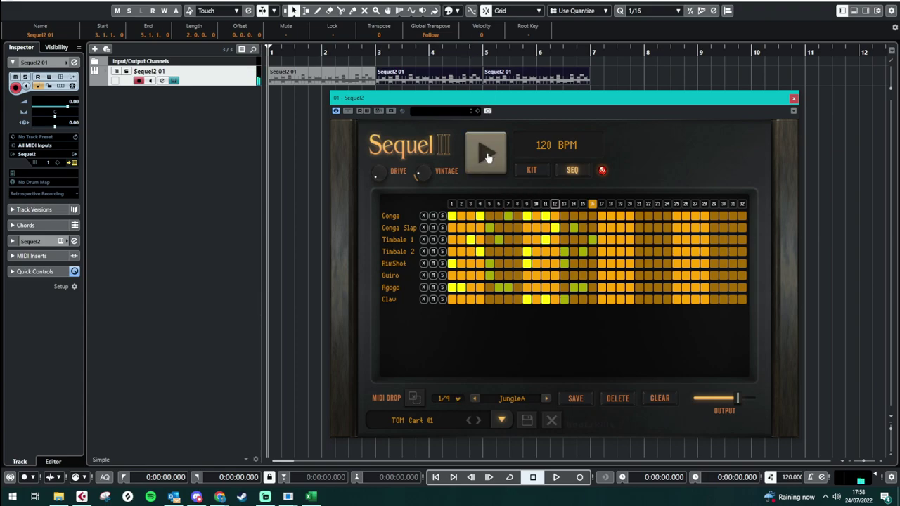